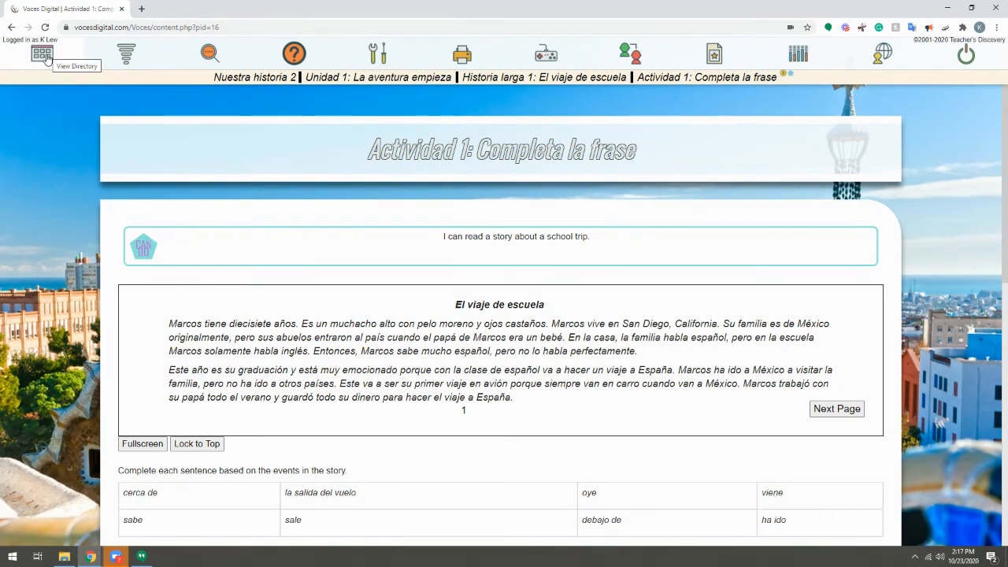
- Open the Entrevistas folder under ¡Extra! ¡Extra! in Unidad 1 from the book directory
{"action": "left_click", "coordinate": [44, 54]}
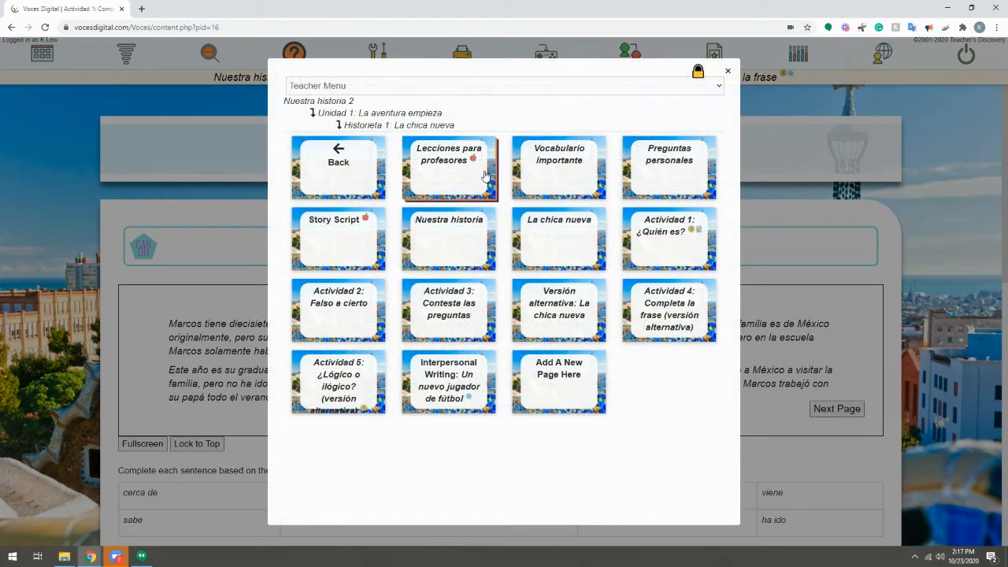
{"action": "left_click", "coordinate": [339, 156]}
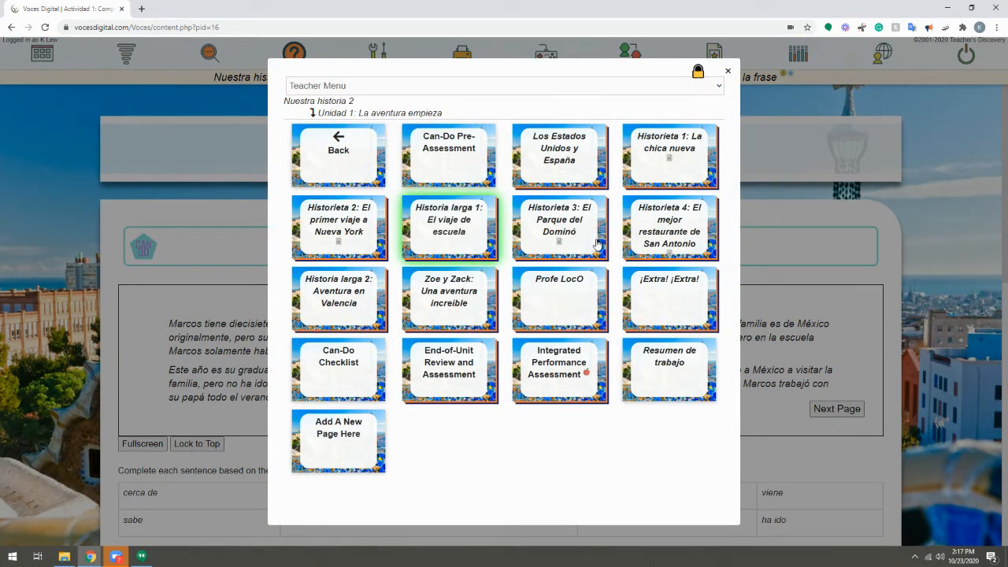
{"action": "left_click", "coordinate": [661, 287]}
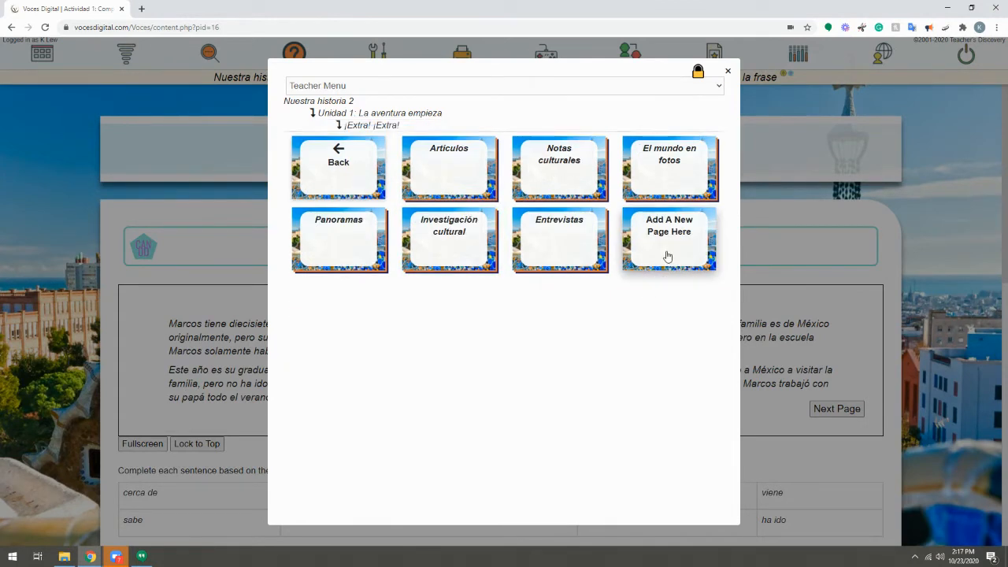
{"action": "left_click", "coordinate": [565, 231]}
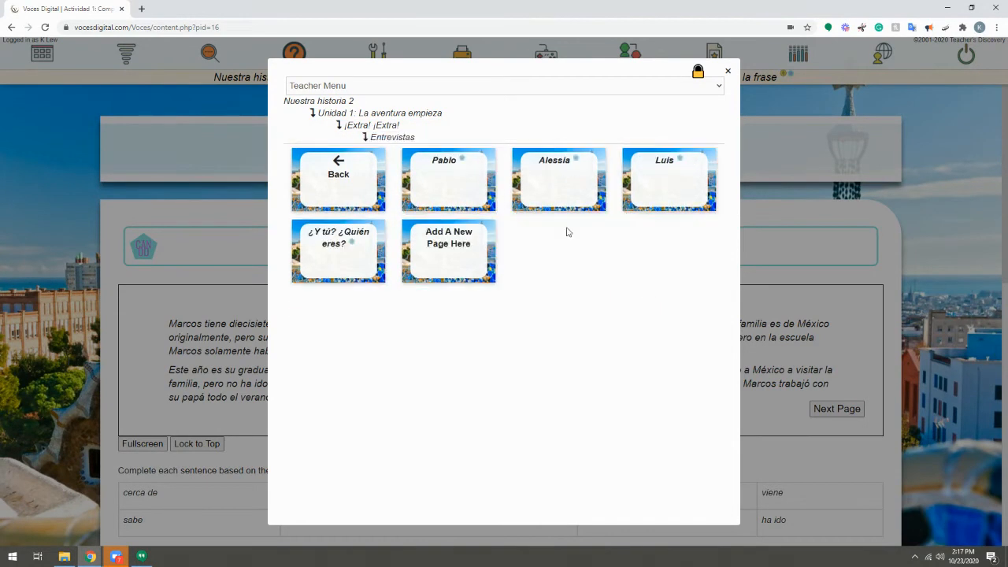
- Create a new teacher-only page named "Title of page" in the Entrevistas folder
{"action": "left_click", "coordinate": [470, 242]}
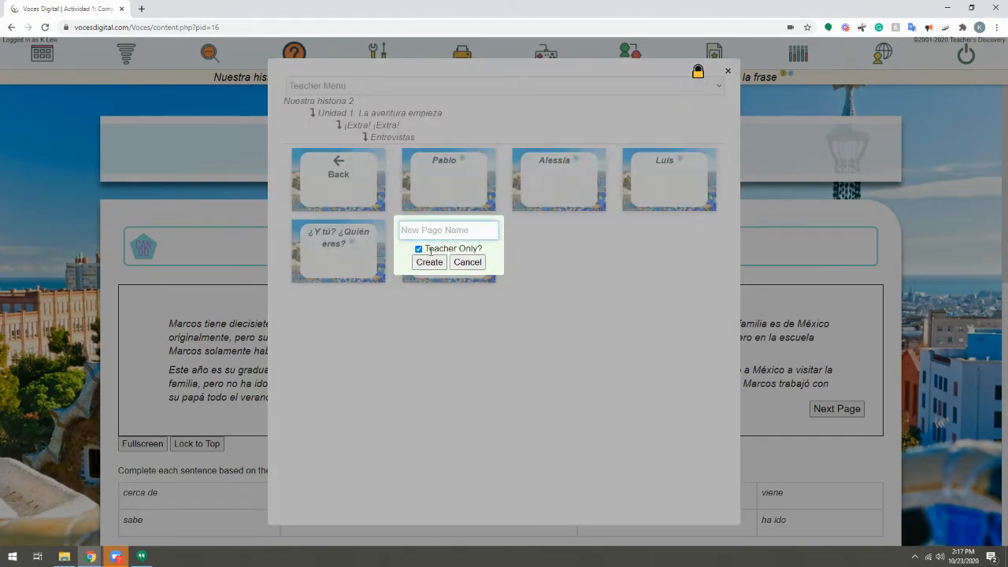
{"action": "type", "text": "Title of page"}
{"action": "left_click_drag", "start_coordinate": [426, 247], "coordinate": [501, 251]}
{"action": "left_click", "coordinate": [487, 252]}
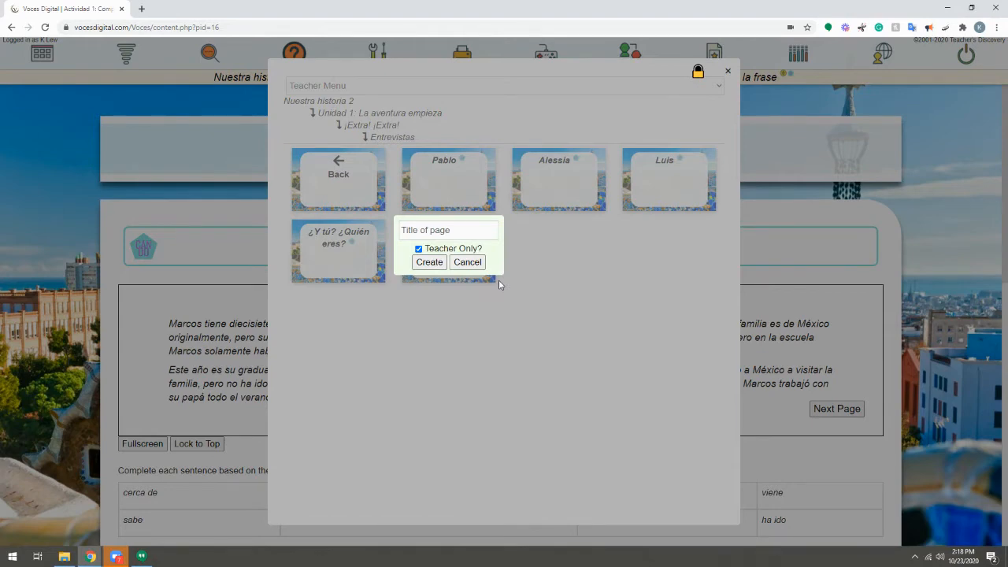
{"action": "left_click", "coordinate": [419, 249]}
{"action": "left_click", "coordinate": [419, 248]}
{"action": "left_click", "coordinate": [429, 262]}
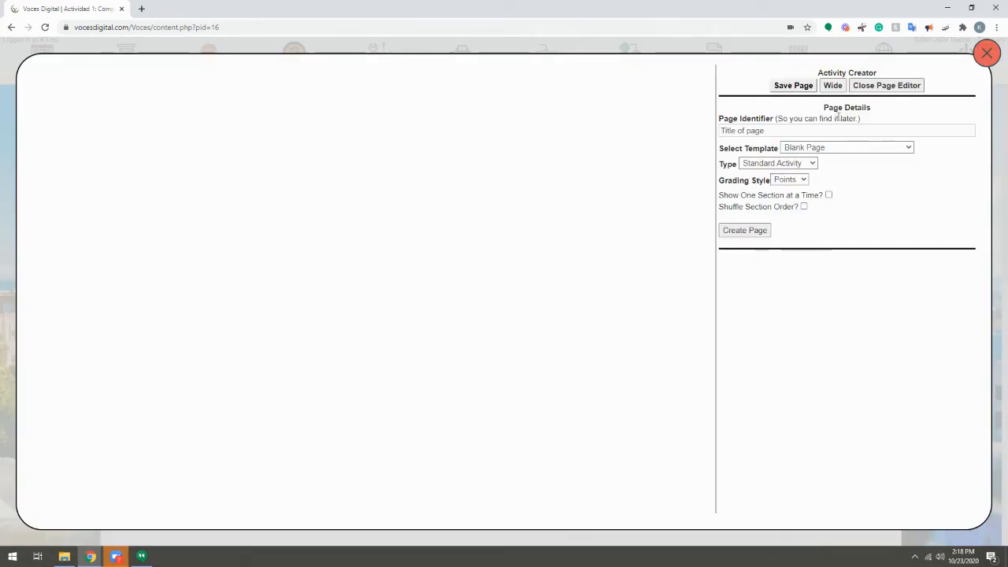
- Try the Rubric grading style for the page and return to Points grading
{"action": "left_click", "coordinate": [764, 164]}
{"action": "left_click", "coordinate": [764, 165]}
{"action": "left_click", "coordinate": [792, 182]}
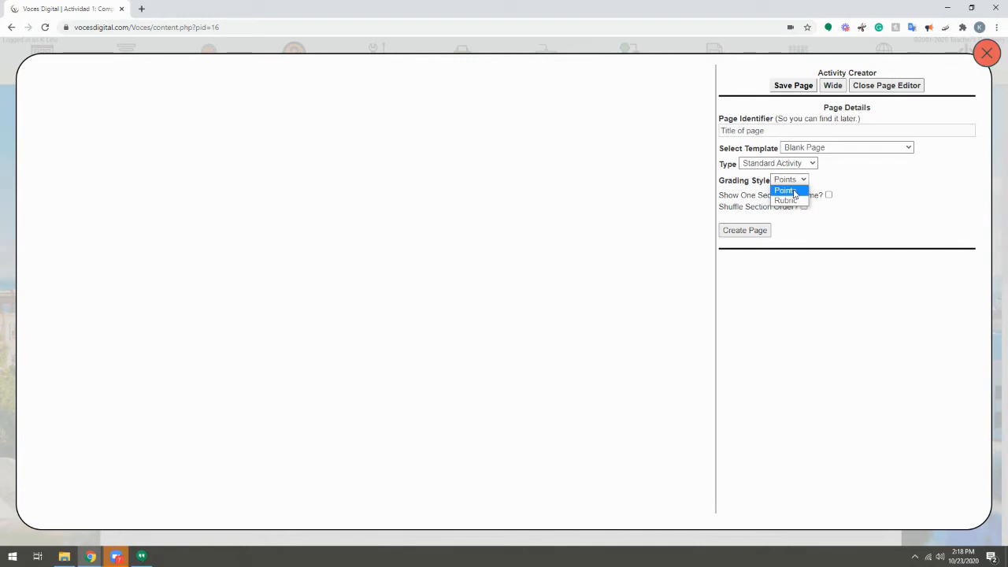
{"action": "left_click", "coordinate": [800, 200]}
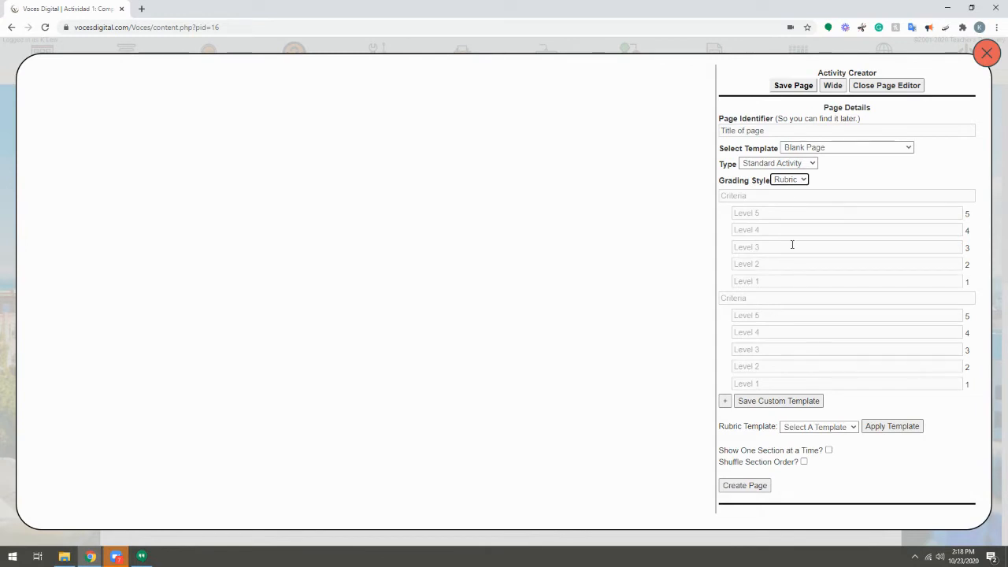
{"action": "left_click", "coordinate": [786, 181]}
{"action": "left_click", "coordinate": [788, 191]}
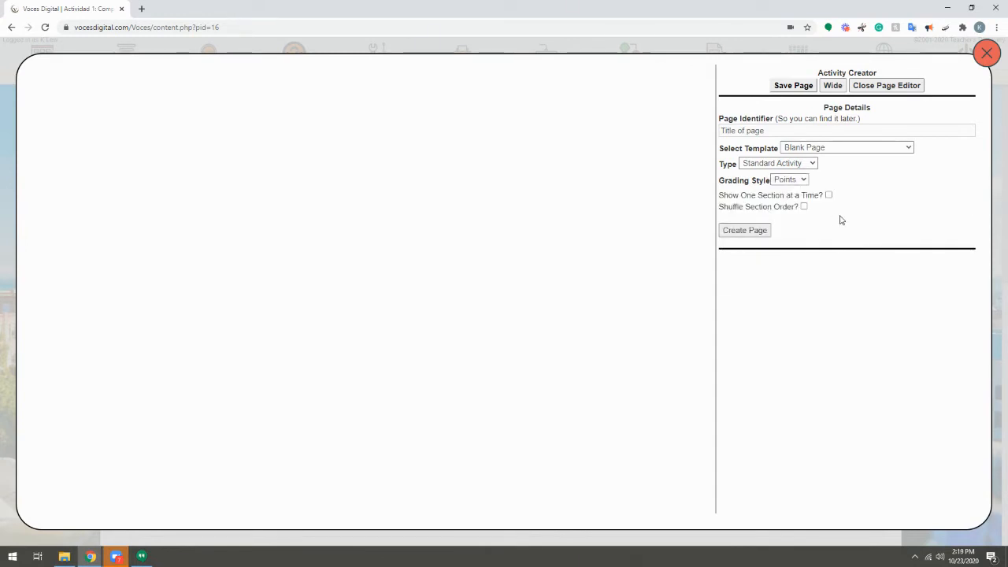
{"action": "left_click_drag", "start_coordinate": [719, 195], "coordinate": [824, 197]}
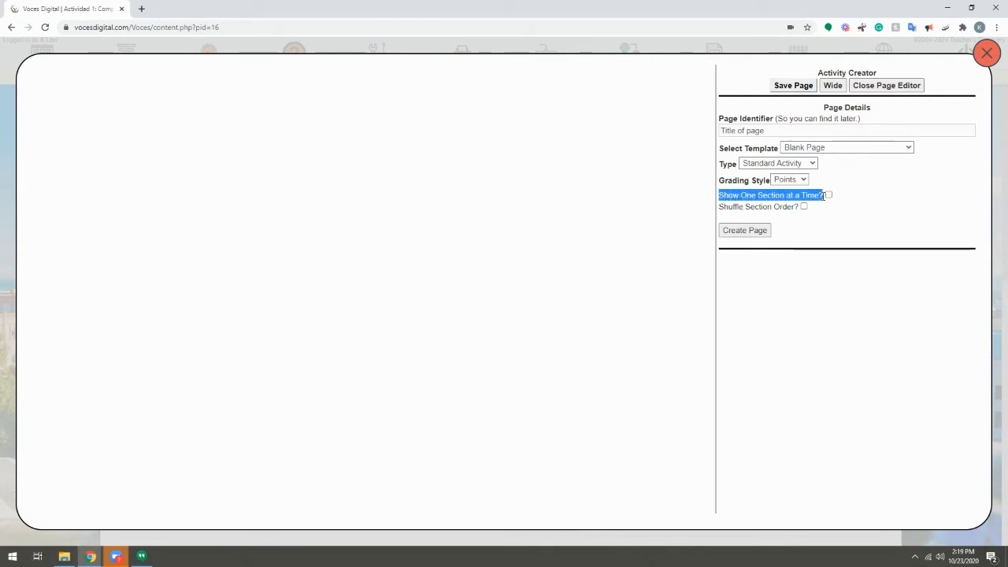
{"action": "left_click", "coordinate": [824, 226]}
{"action": "left_click_drag", "start_coordinate": [719, 206], "coordinate": [804, 212]}
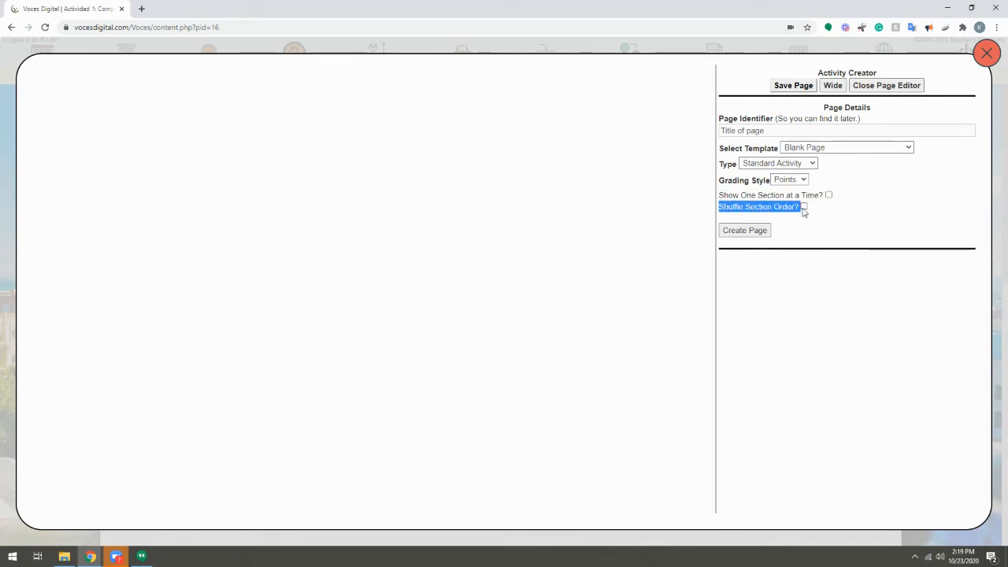
{"action": "left_click", "coordinate": [828, 229]}
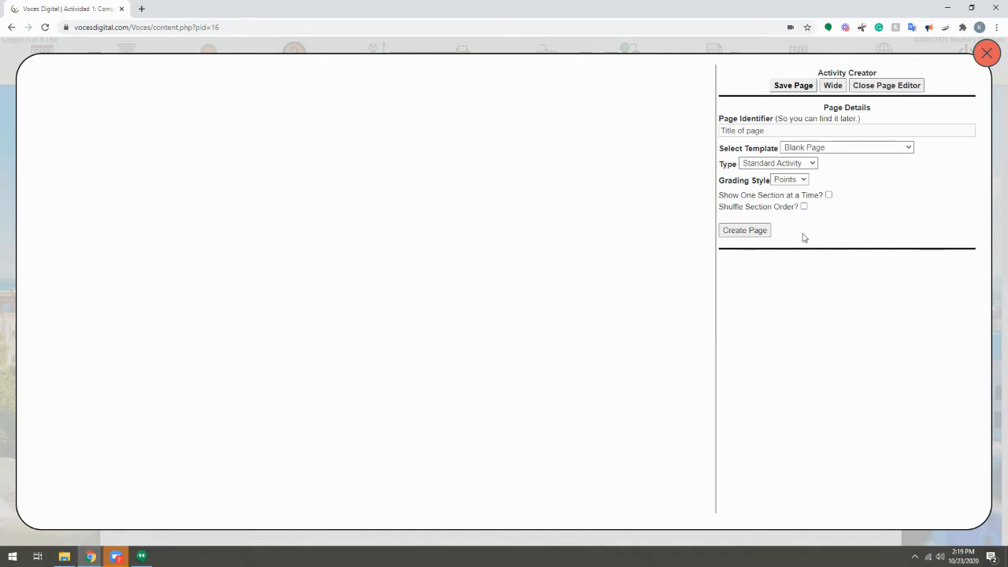
- Create the blank, points-graded standard activity page and start a new section of the Multiple Choice type
{"action": "left_click", "coordinate": [752, 233]}
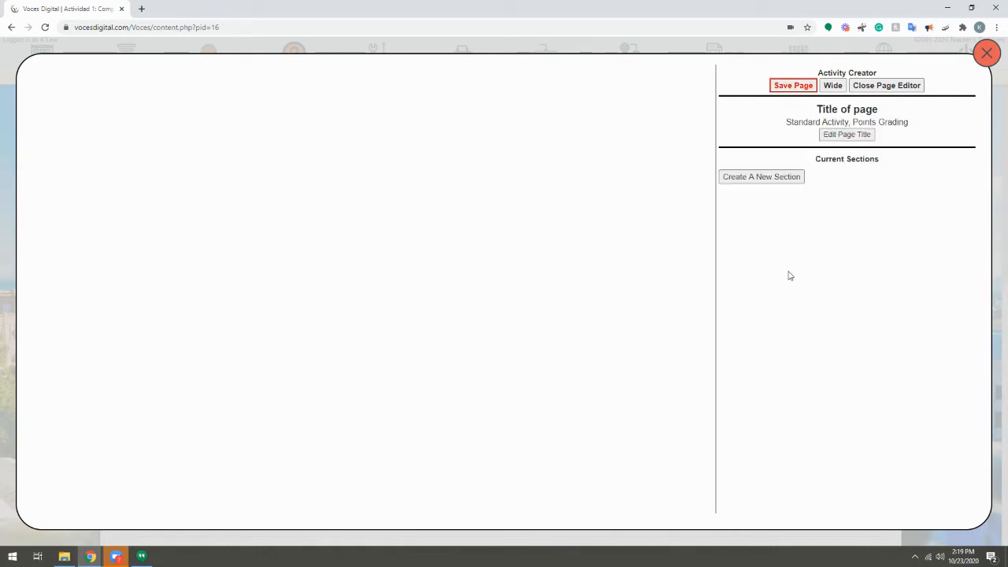
{"action": "left_click", "coordinate": [749, 178]}
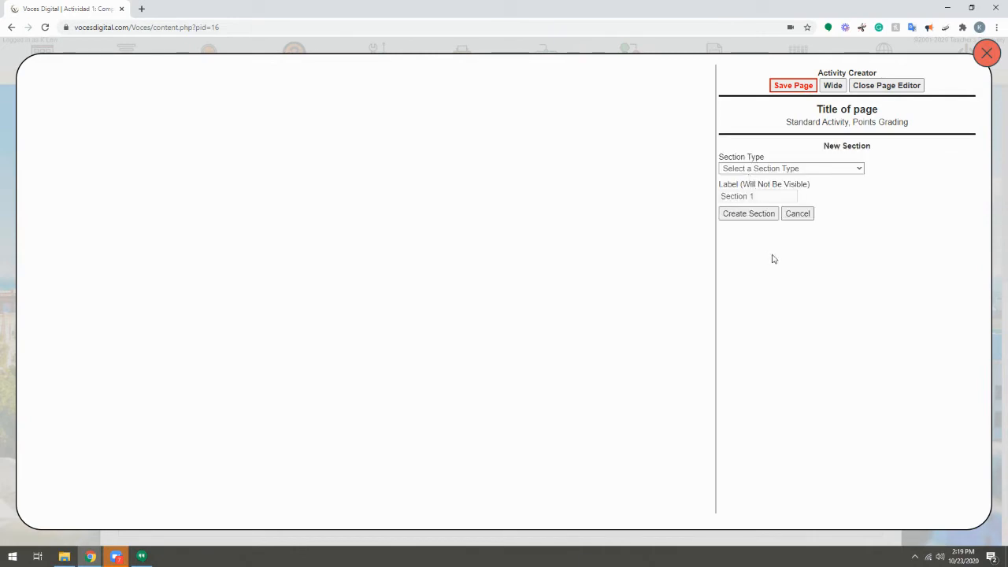
{"action": "left_click", "coordinate": [785, 169]}
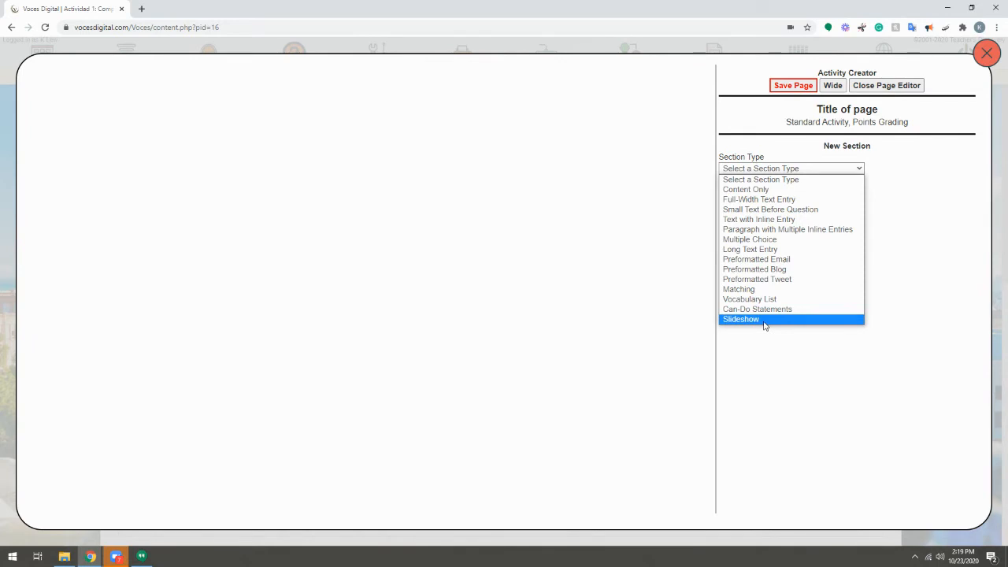
{"action": "left_click", "coordinate": [803, 239]}
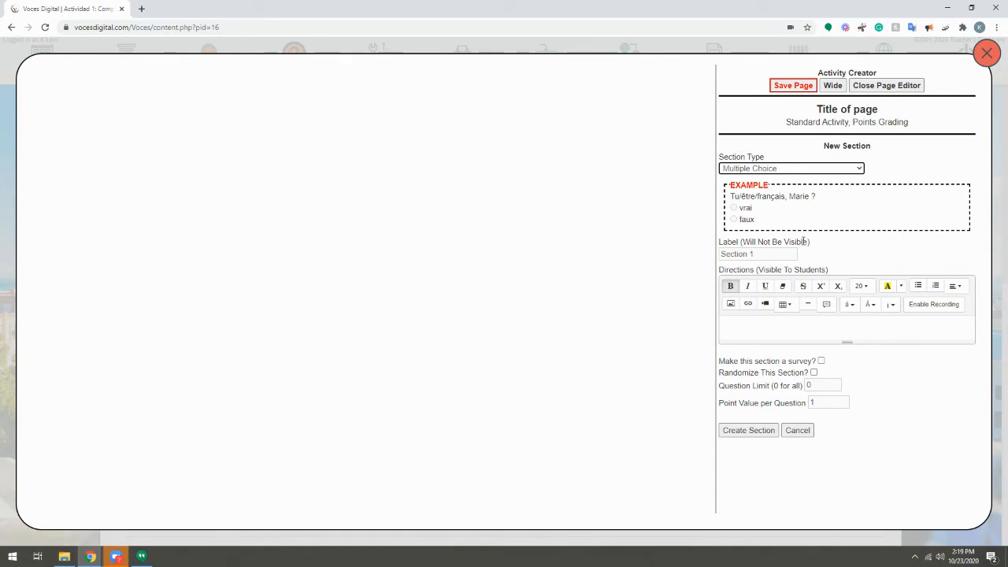
- Enter "Choose the best answer" as the section's directions for students
{"action": "left_click", "coordinate": [752, 324]}
{"action": "type", "text": "Choose th b"}
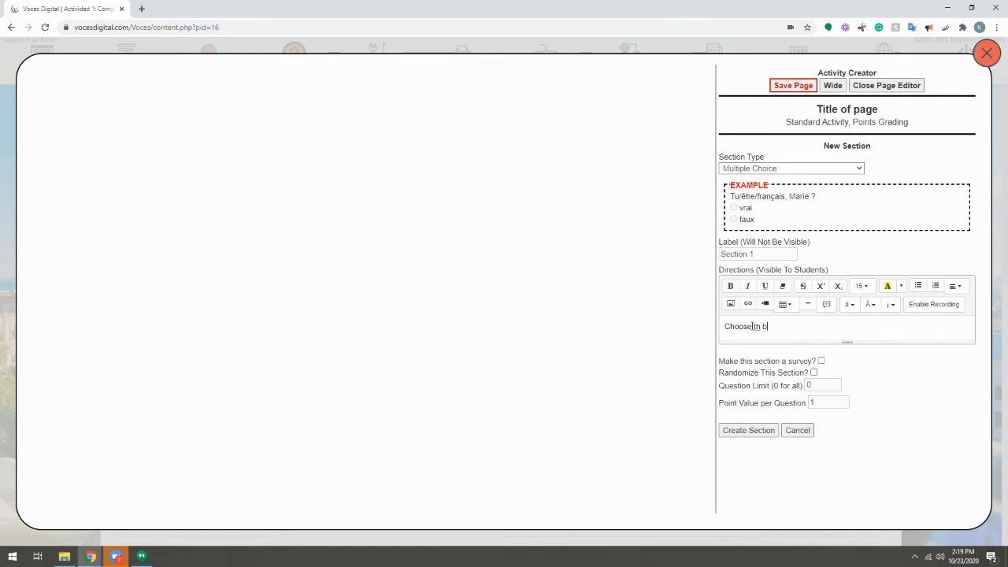
{"action": "key", "text": "BackSpace"}
{"action": "type", "text": "best answer"}
- Create the section with randomization on, a limit of 5 questions and 1 point per question
{"action": "left_click", "coordinate": [812, 372]}
{"action": "left_click", "coordinate": [821, 361]}
{"action": "left_click", "coordinate": [816, 385]}
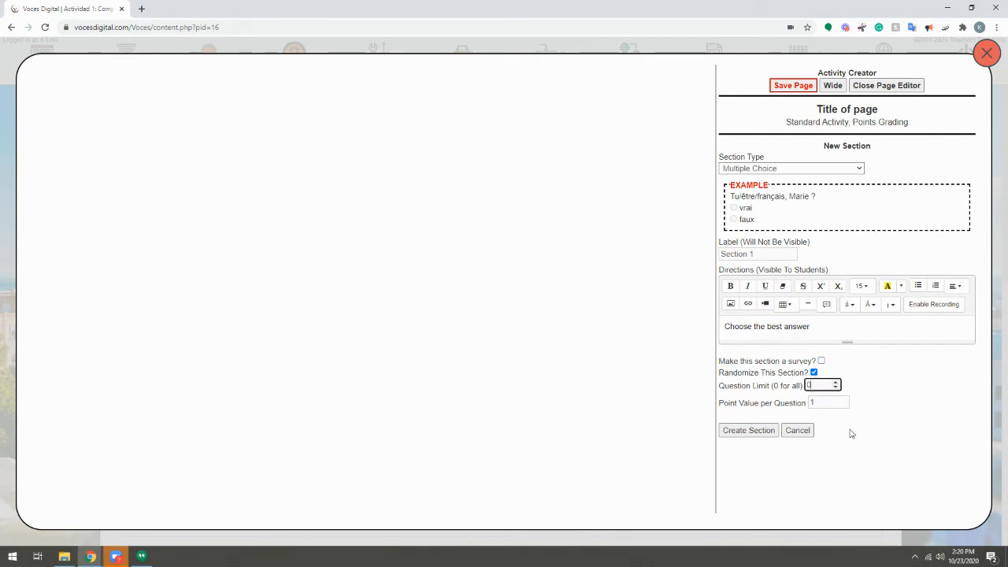
{"action": "key", "text": "BackSpace"}
{"action": "type", "text": "5"}
{"action": "left_click", "coordinate": [824, 402]}
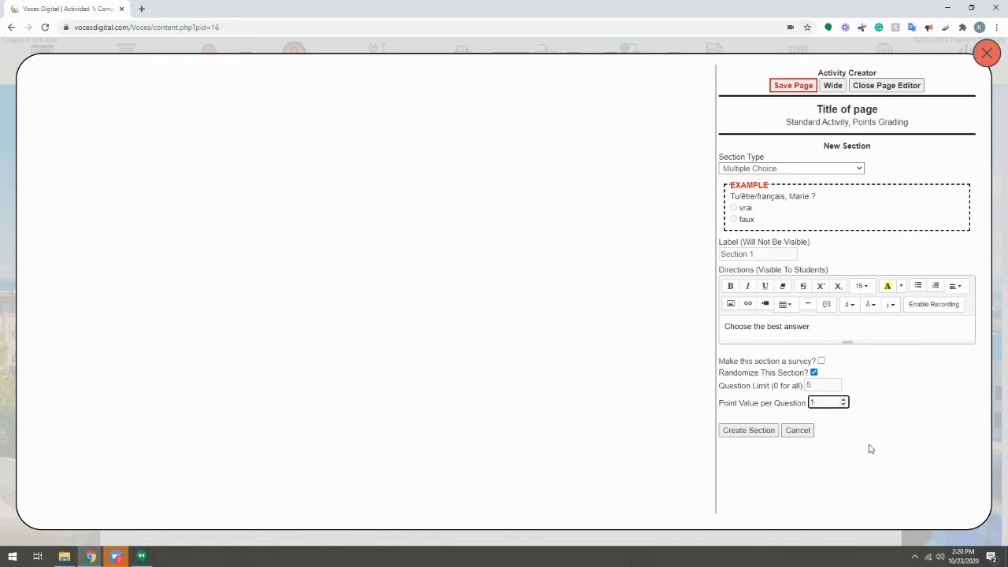
{"action": "left_click", "coordinate": [843, 400]}
{"action": "left_click", "coordinate": [843, 405]}
{"action": "left_click", "coordinate": [749, 431]}
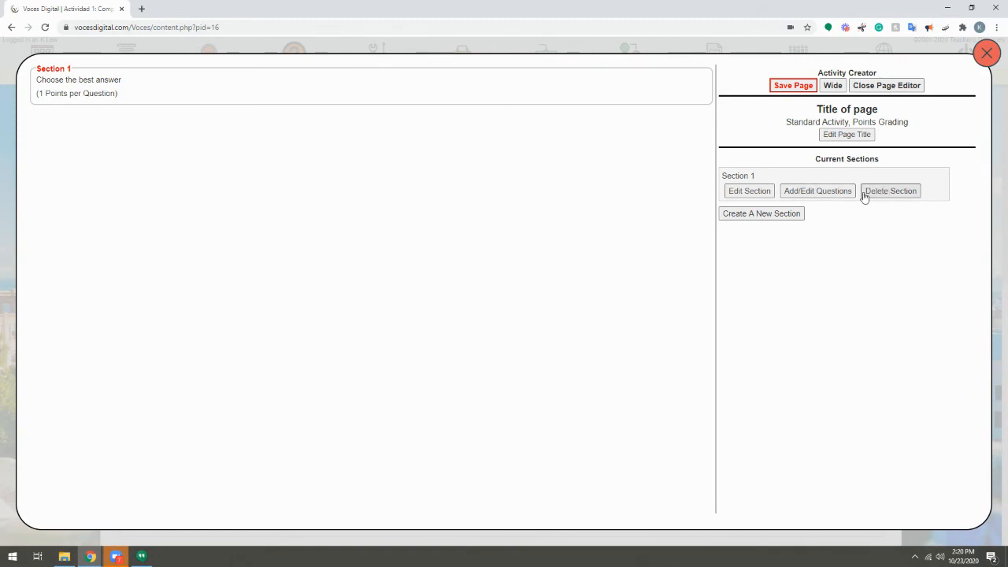
- Start a new question in Section 1 with the question text "Example"
{"action": "left_click", "coordinate": [804, 193]}
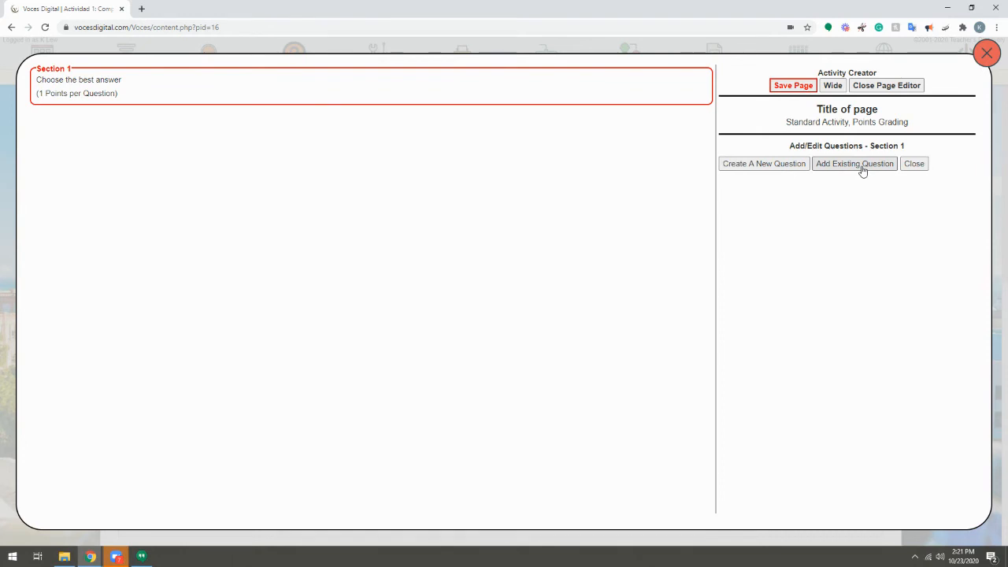
{"action": "left_click", "coordinate": [753, 169]}
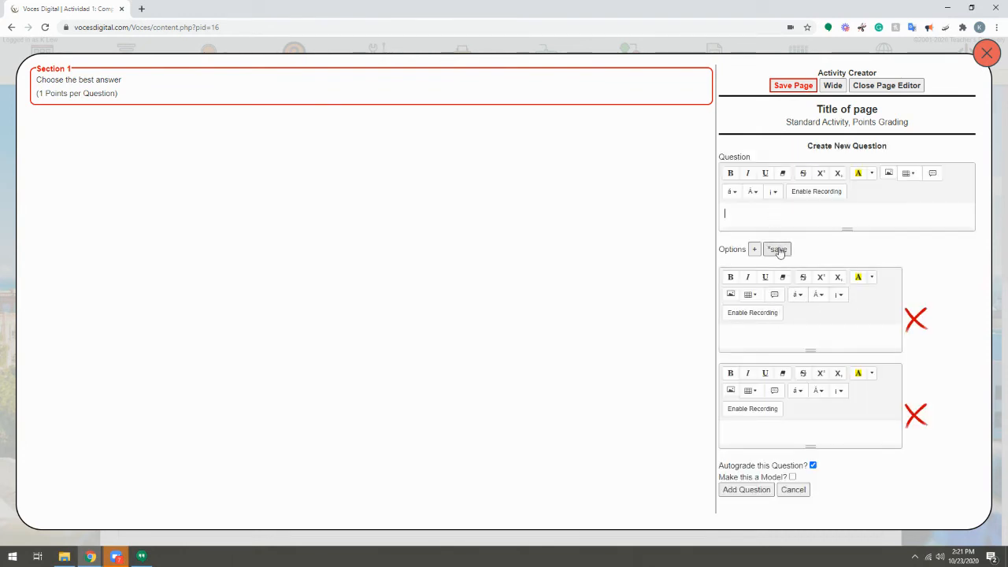
{"action": "left_click", "coordinate": [762, 213]}
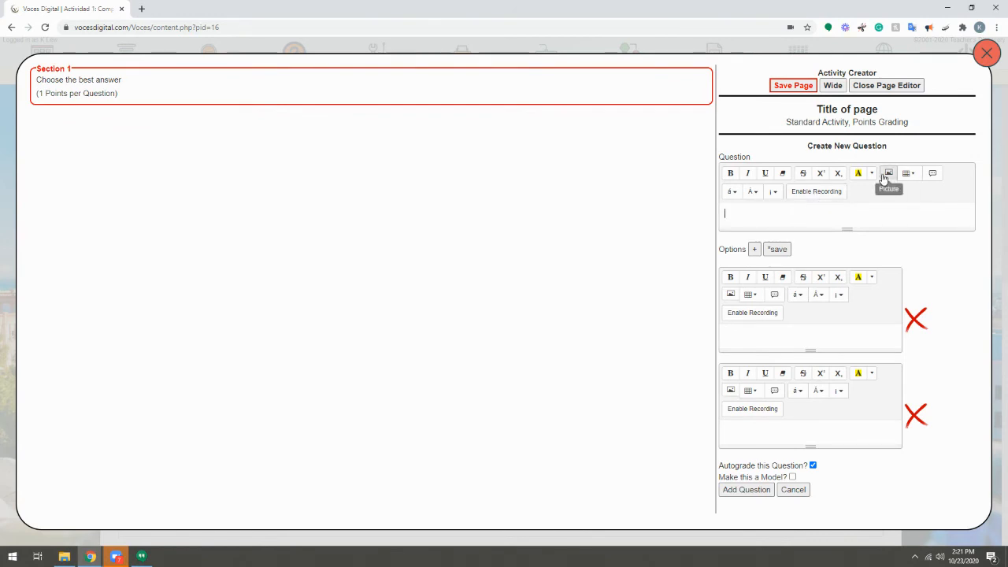
{"action": "left_click", "coordinate": [768, 211]}
{"action": "type", "text": "Example"}
- Add the question with the options "Wrong" and "Right", marking "Right" as the correct answer and keeping autograding on
{"action": "left_click", "coordinate": [759, 338]}
{"action": "left_click", "coordinate": [747, 433]}
{"action": "type", "text": "Right"}
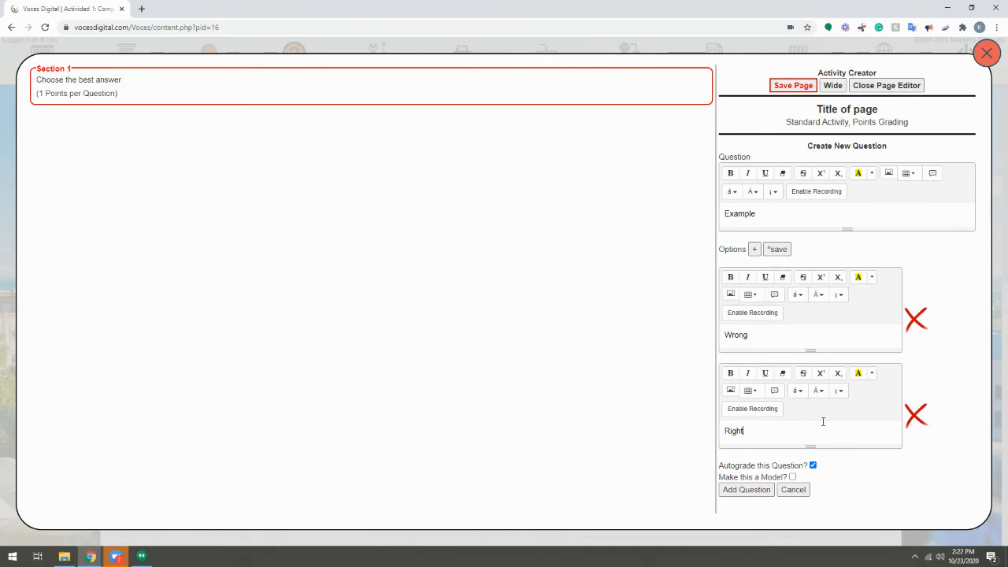
{"action": "left_click", "coordinate": [919, 419]}
{"action": "left_click_drag", "start_coordinate": [723, 465], "coordinate": [785, 466]}
{"action": "triple_click", "coordinate": [786, 466]}
{"action": "left_click", "coordinate": [879, 477]}
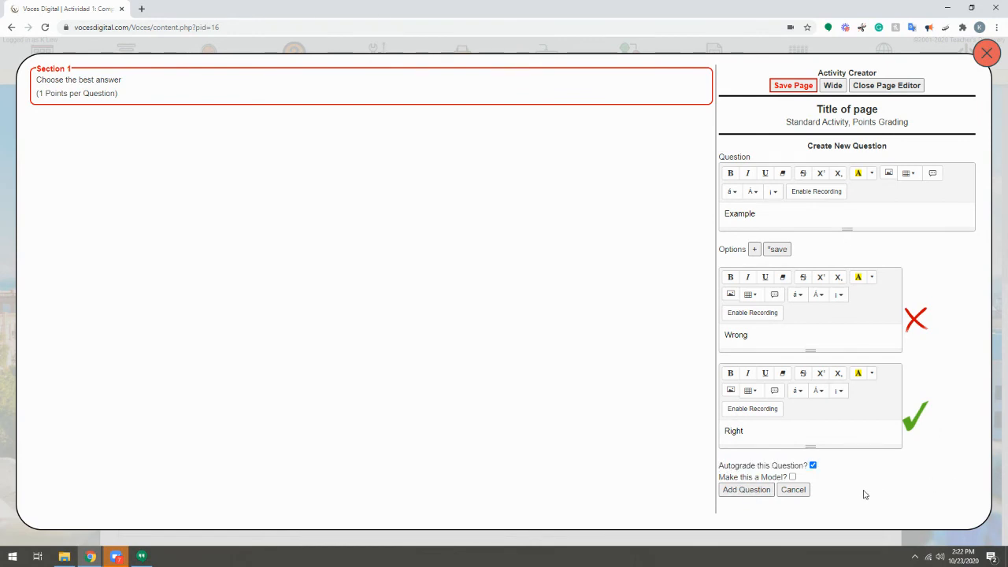
{"action": "left_click", "coordinate": [747, 490]}
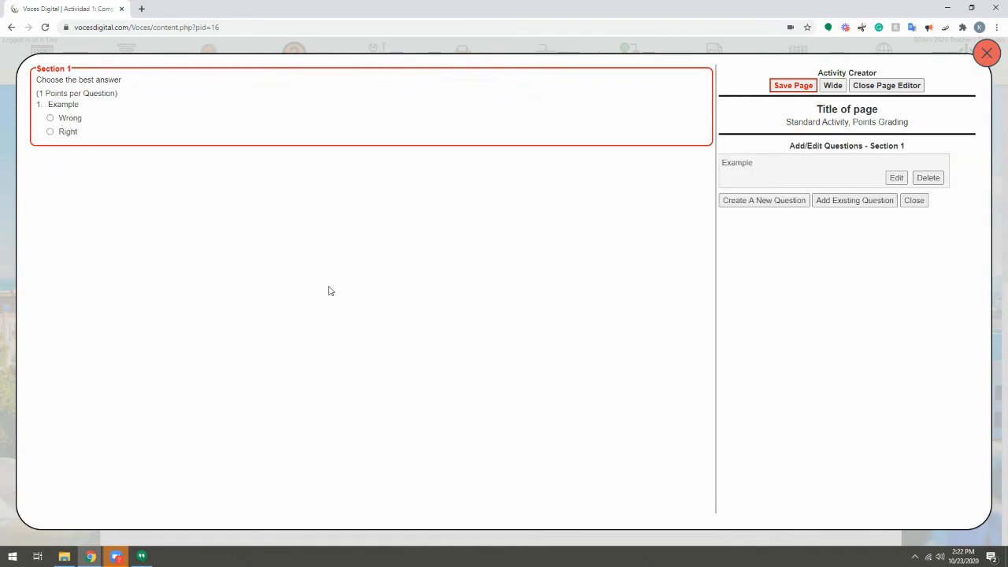
{"action": "left_click", "coordinate": [915, 202]}
{"action": "left_click", "coordinate": [772, 213]}
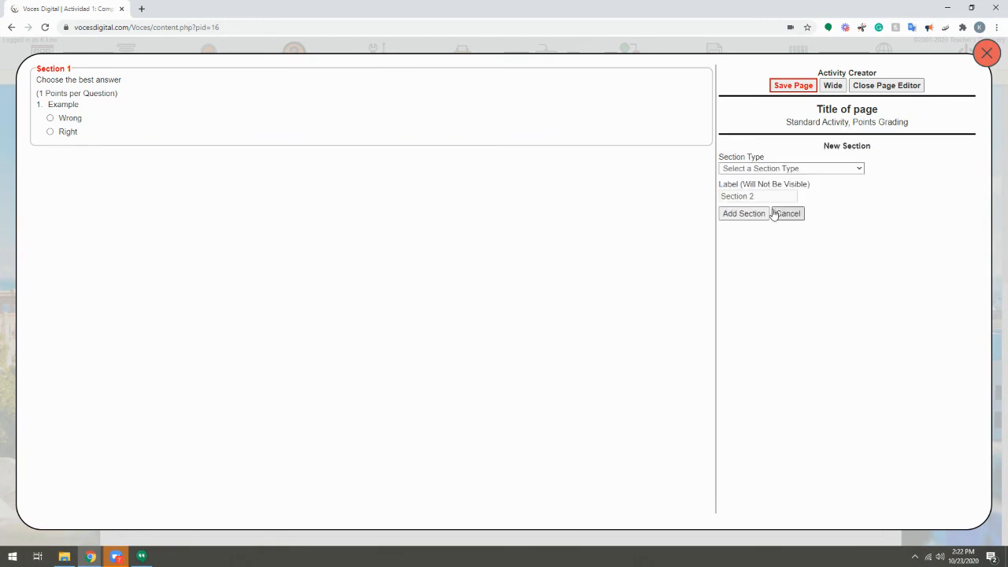
{"action": "left_click", "coordinate": [766, 168]}
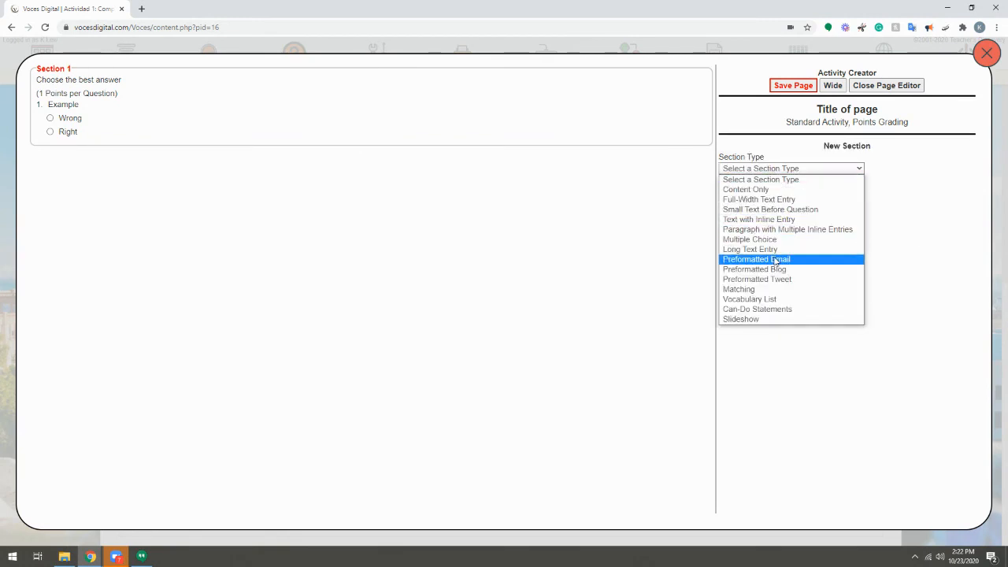
{"action": "left_click", "coordinate": [792, 169]}
{"action": "left_click", "coordinate": [792, 169]}
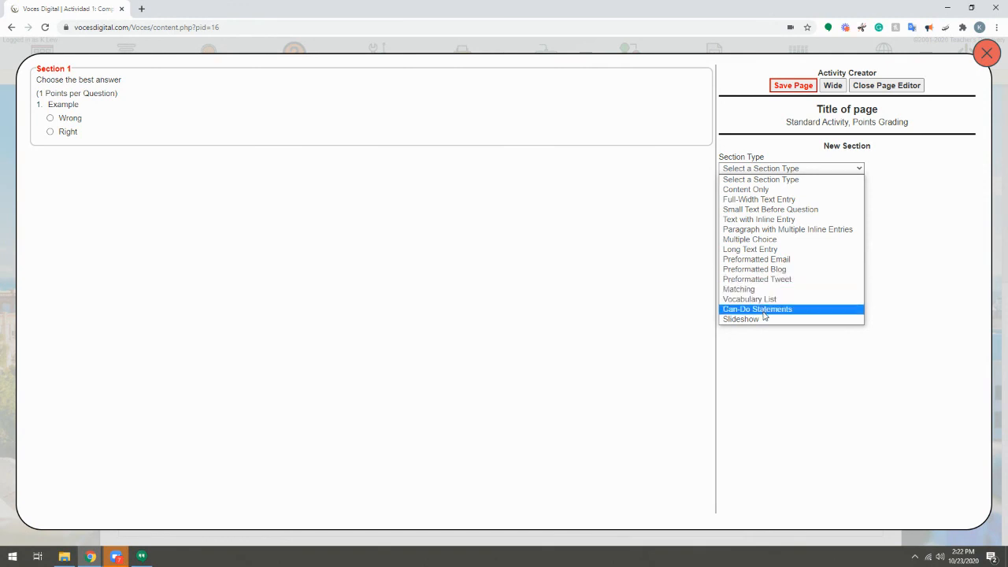
{"action": "left_click", "coordinate": [766, 361]}
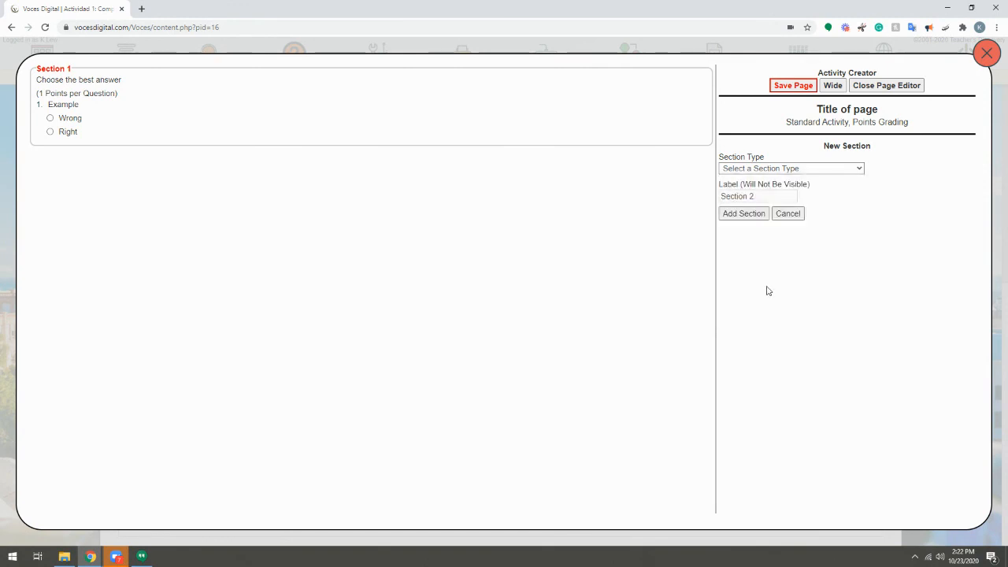
{"action": "left_click", "coordinate": [788, 214]}
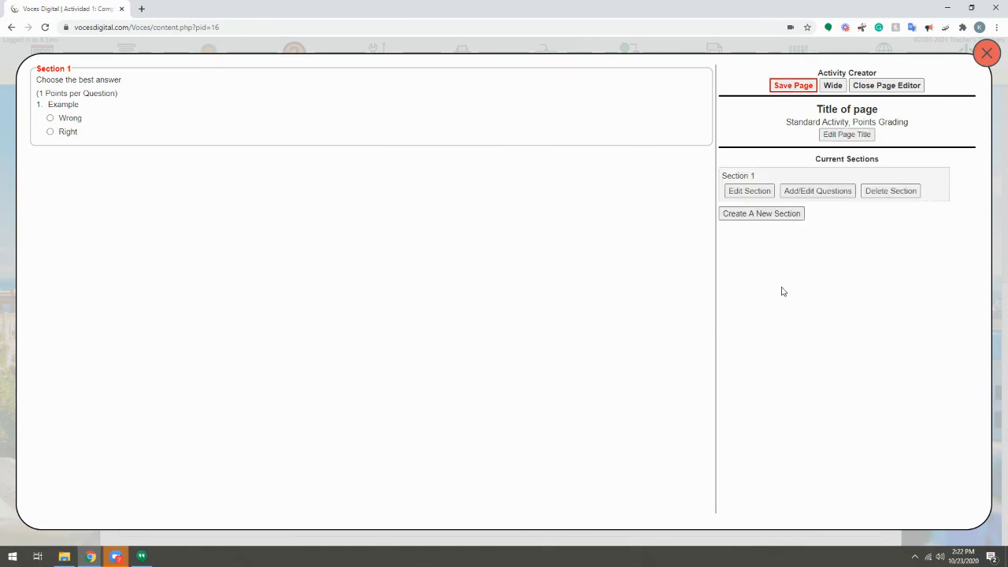
- Save the page, close the editor and open the new "Title of page" page from the directory
{"action": "left_click", "coordinate": [797, 88]}
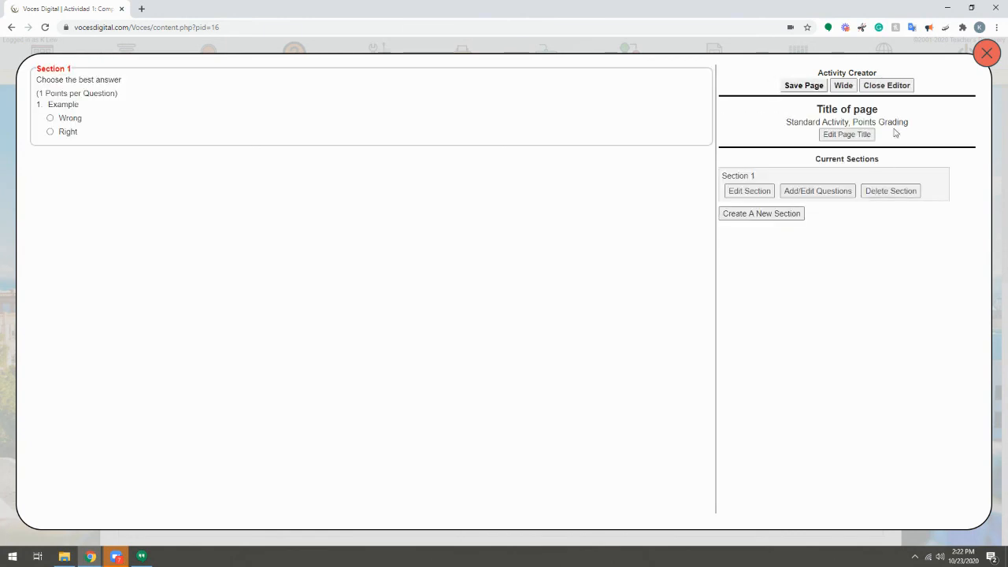
{"action": "left_click", "coordinate": [888, 85]}
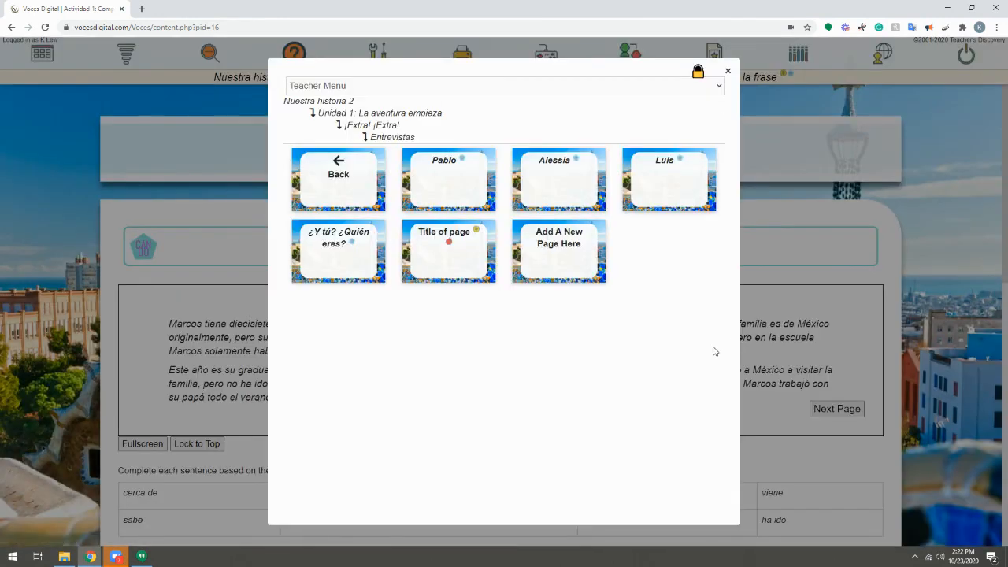
{"action": "left_click", "coordinate": [440, 255]}
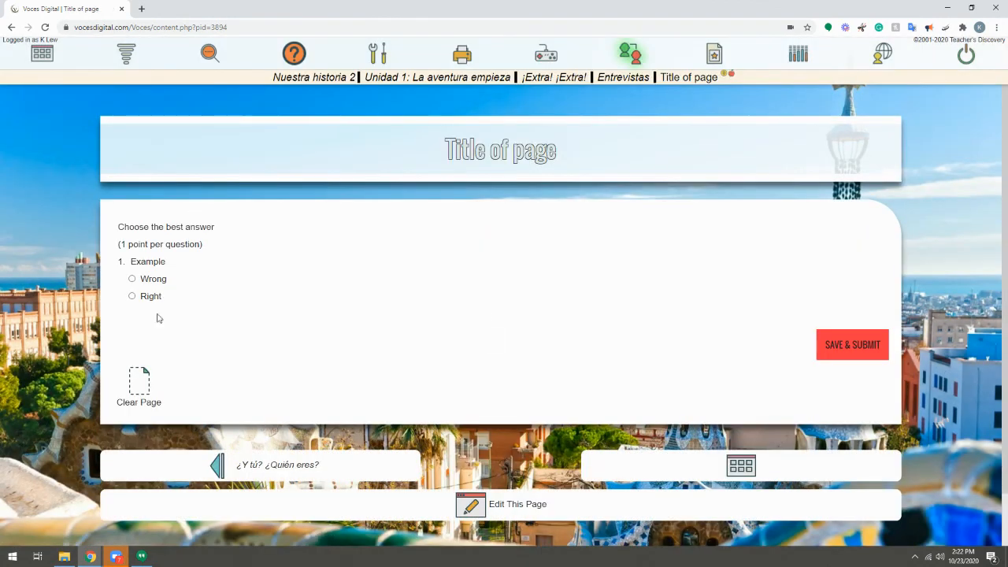